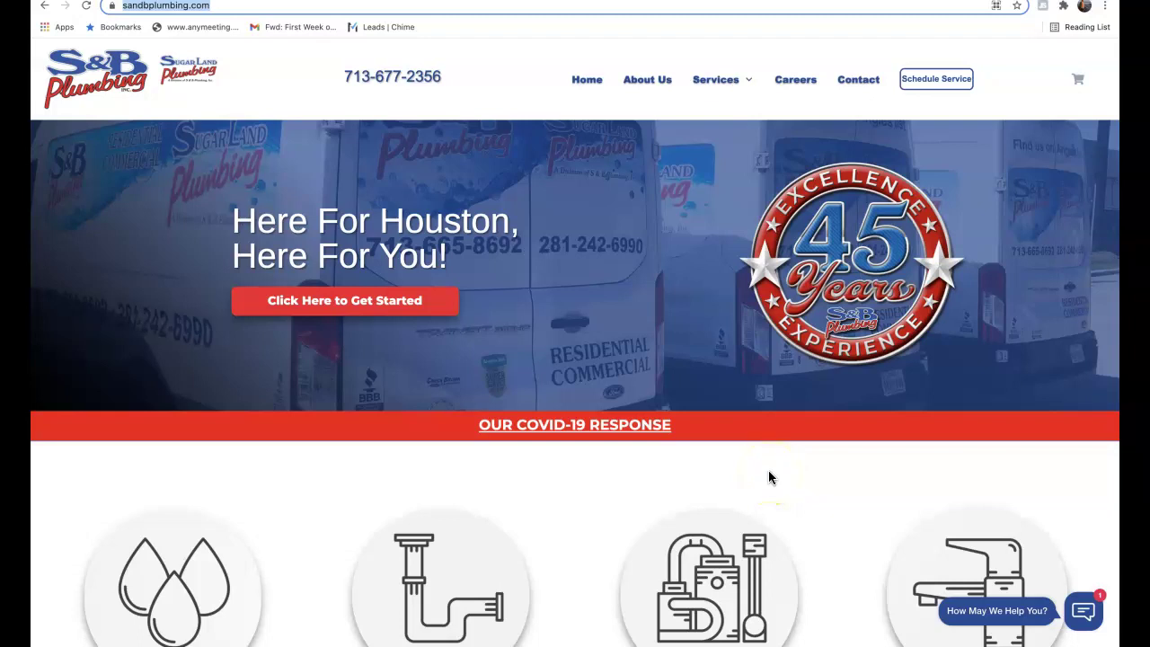
# Check the default file name of the coffee-cup image in homepage section 3 without saving the image
pyautogui.click(771, 478)
pyautogui.scroll(-4, 836, 432)
pyautogui.scroll(-12, 837, 434)
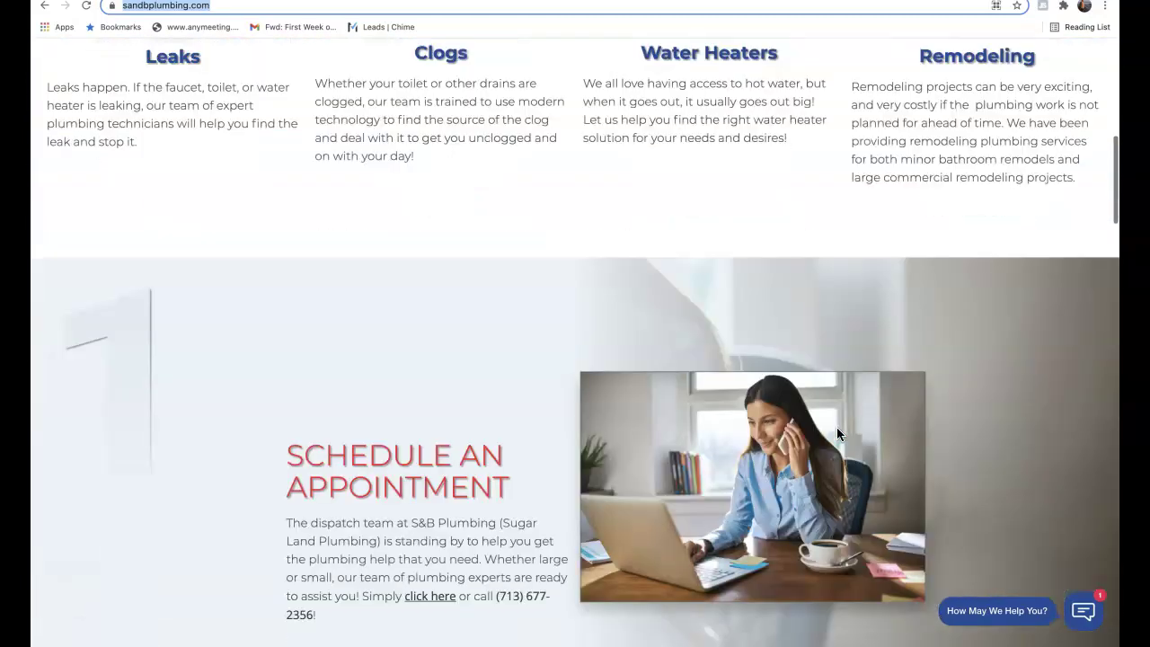
pyautogui.scroll(-4, 836, 427)
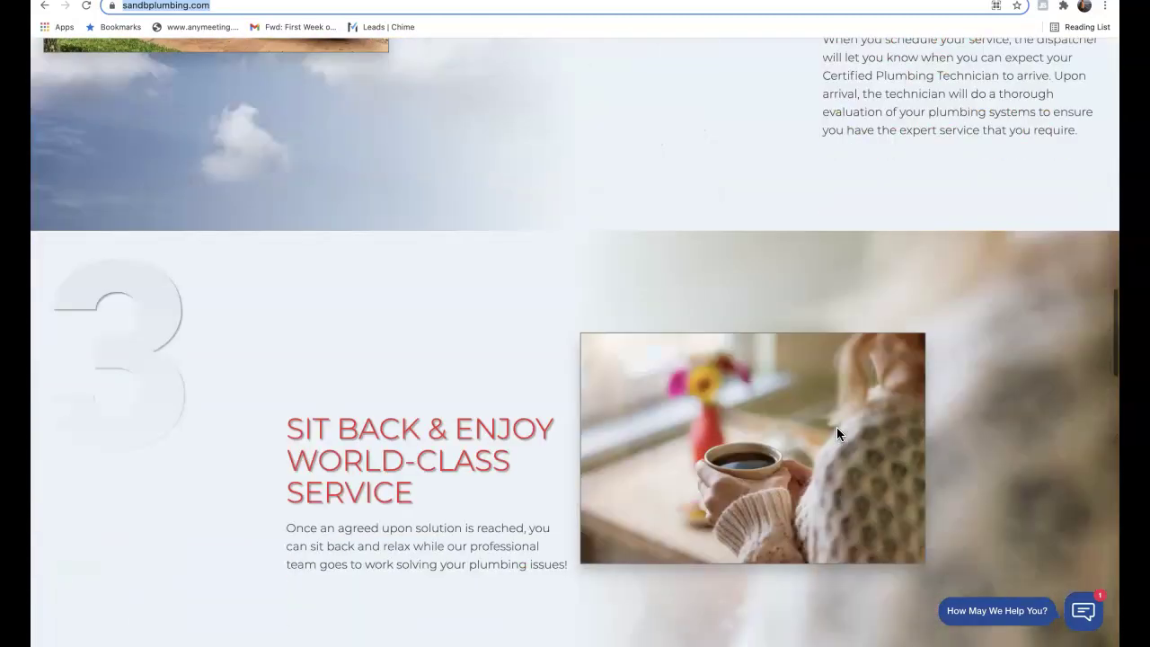
pyautogui.rightClick(787, 396)
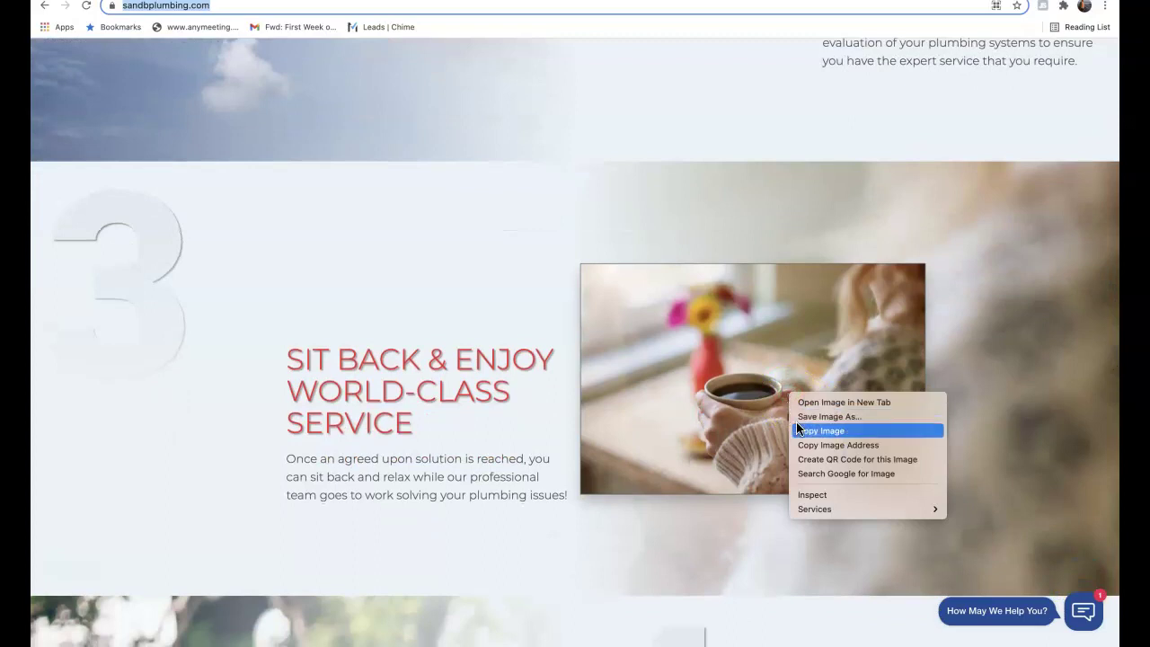
pyautogui.click(798, 416)
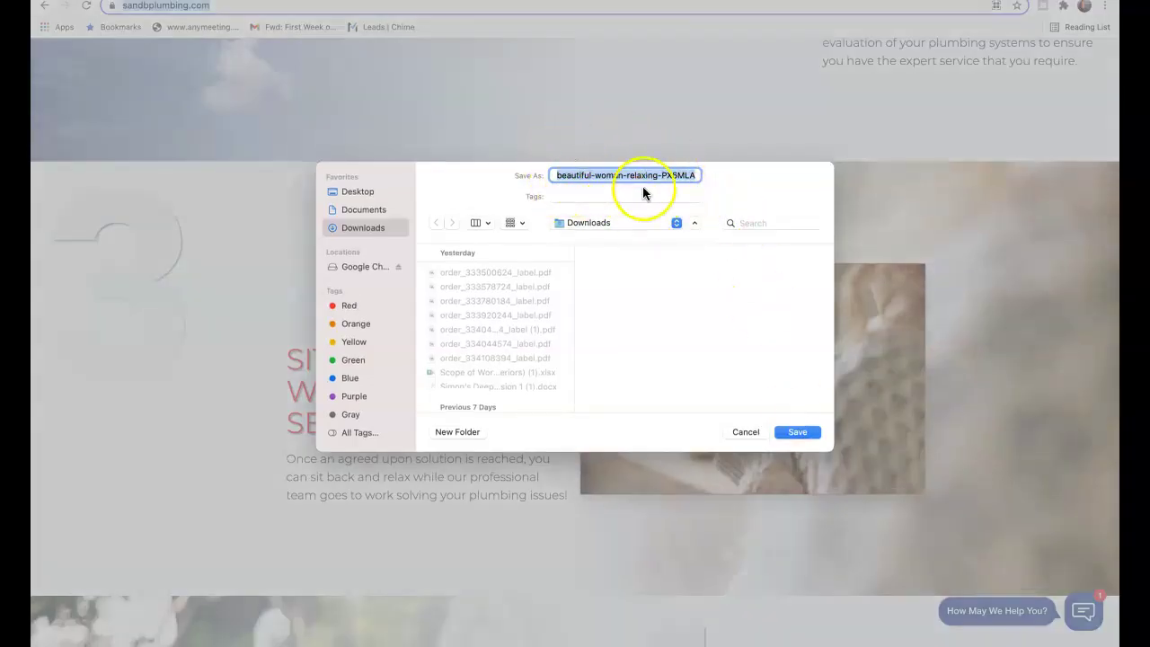
pyautogui.click(733, 433)
# Review the S&B Plumbing homepage from section 4 through Customer Stories and Proud Partners, and return to the page header
pyautogui.scroll(-5, 859, 435)
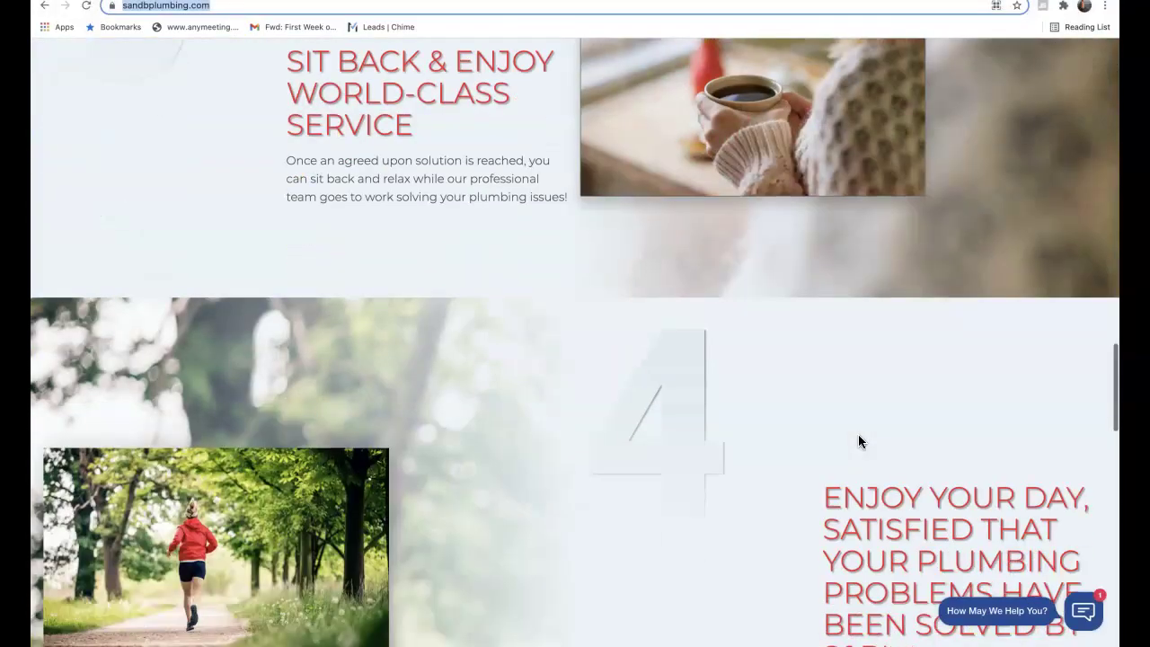
pyautogui.scroll(-5, 858, 435)
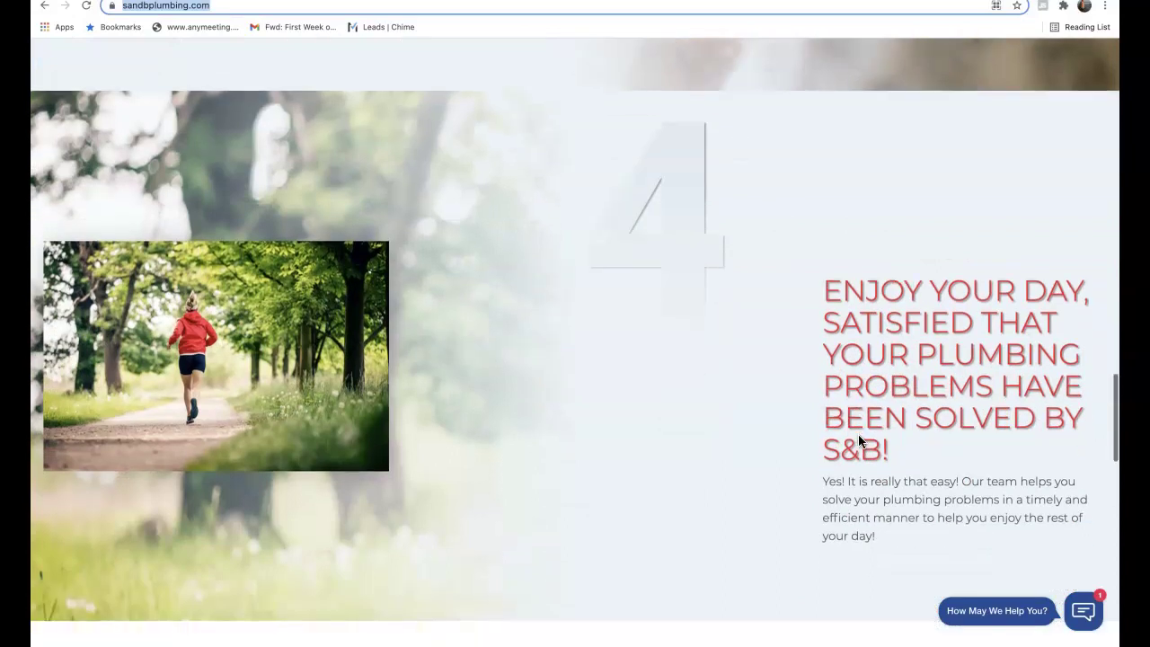
pyautogui.scroll(-5, 858, 441)
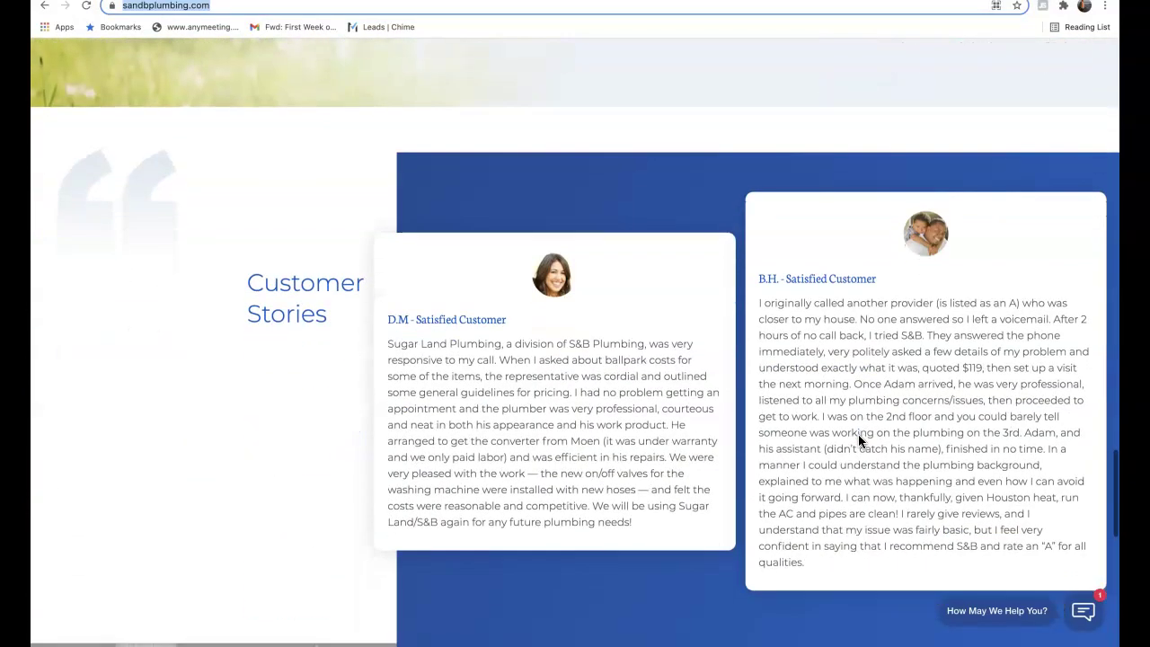
pyautogui.scroll(-1, 858, 437)
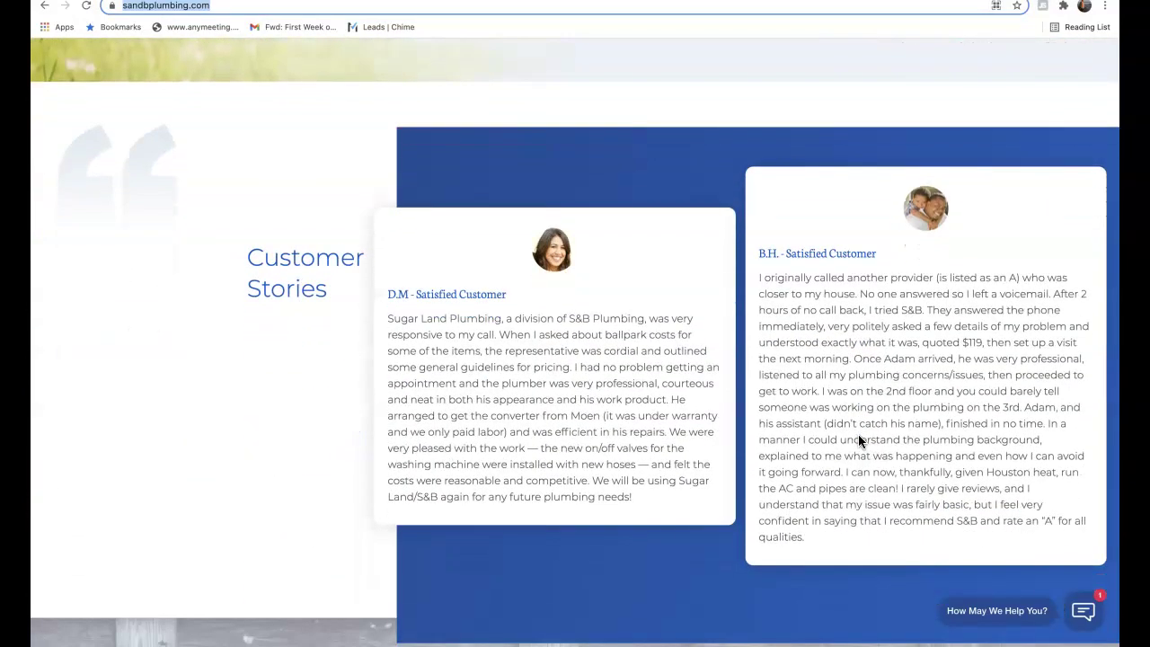
pyautogui.scroll(-8, 859, 439)
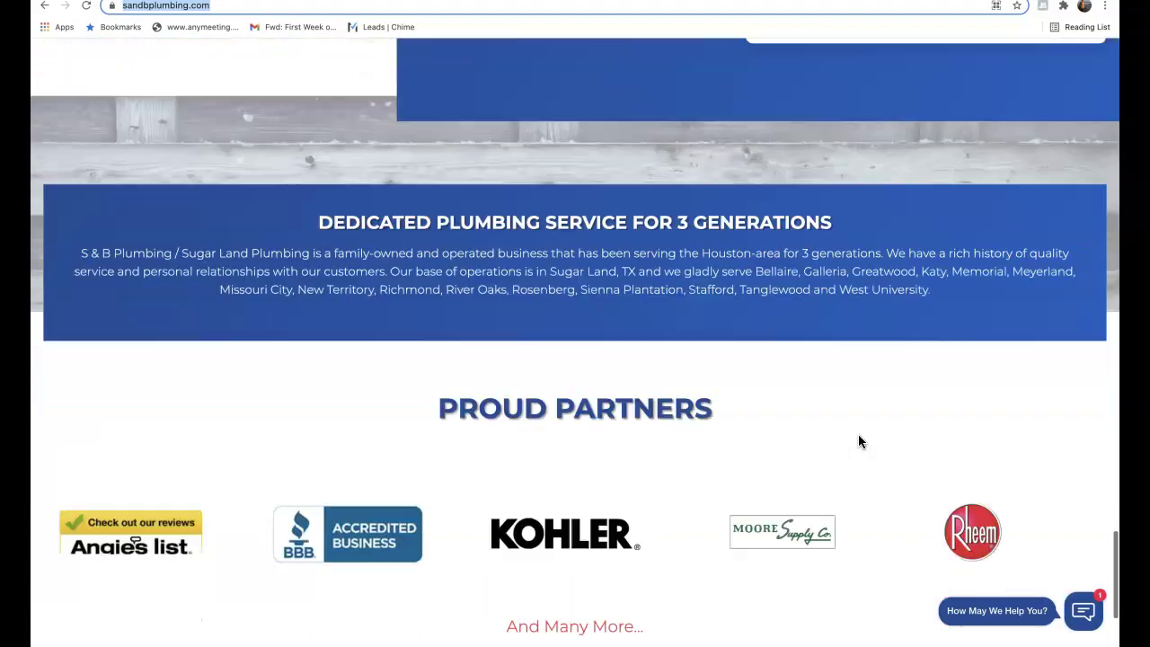
pyautogui.scroll(8, 858, 441)
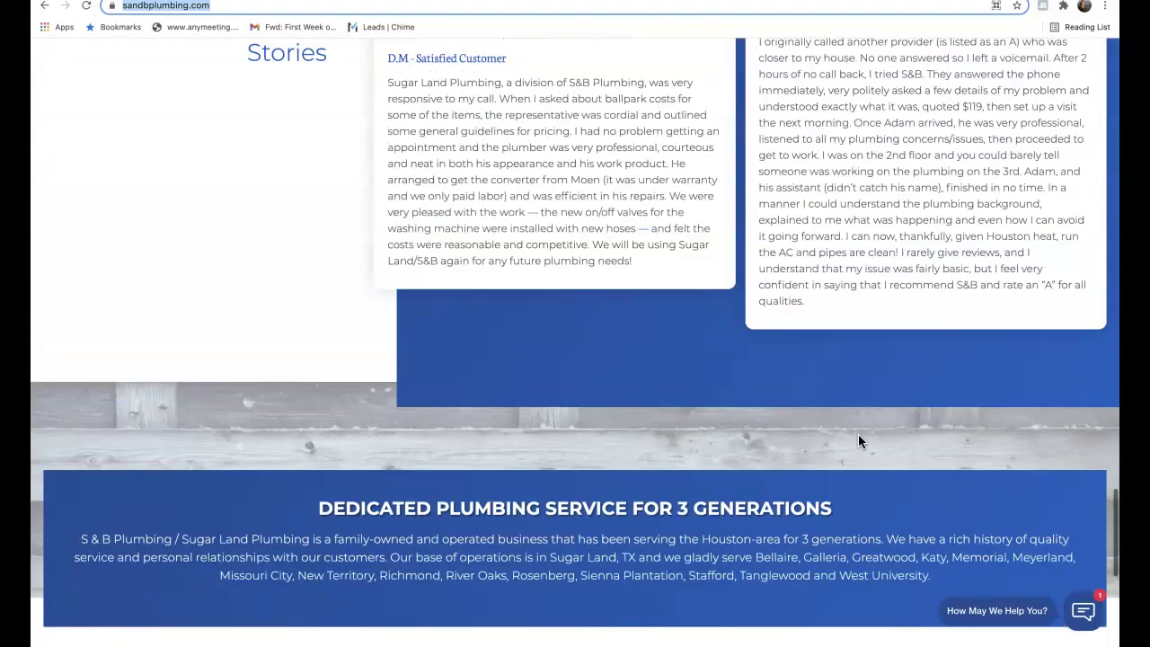
pyautogui.scroll(5, 858, 438)
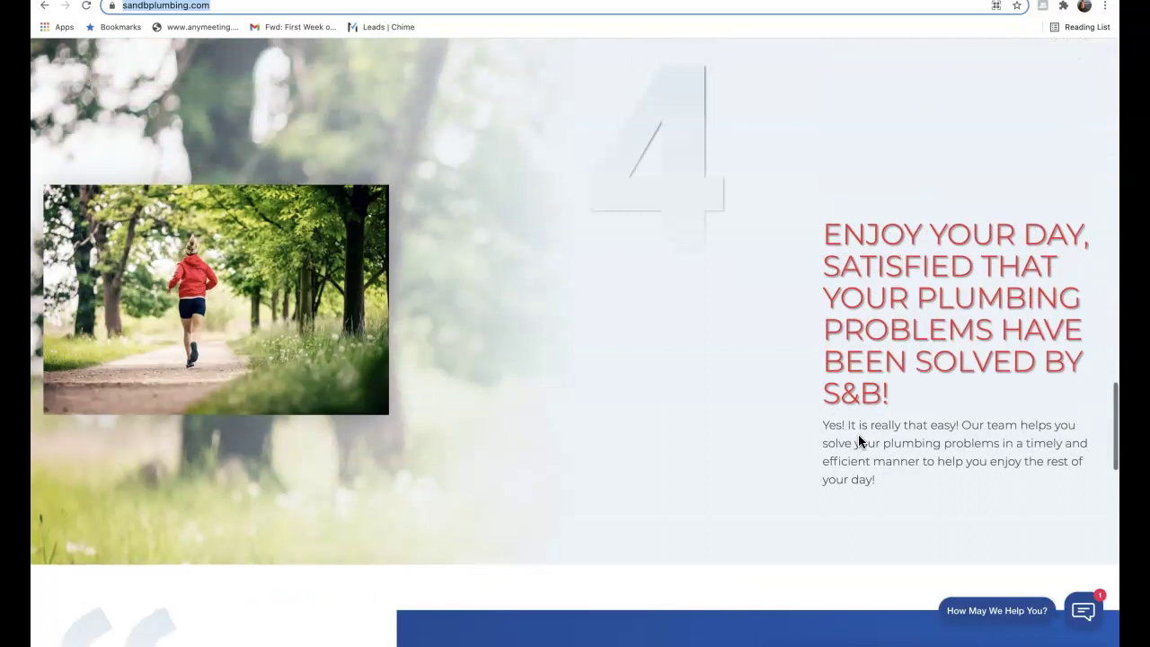
pyautogui.scroll(5, 858, 434)
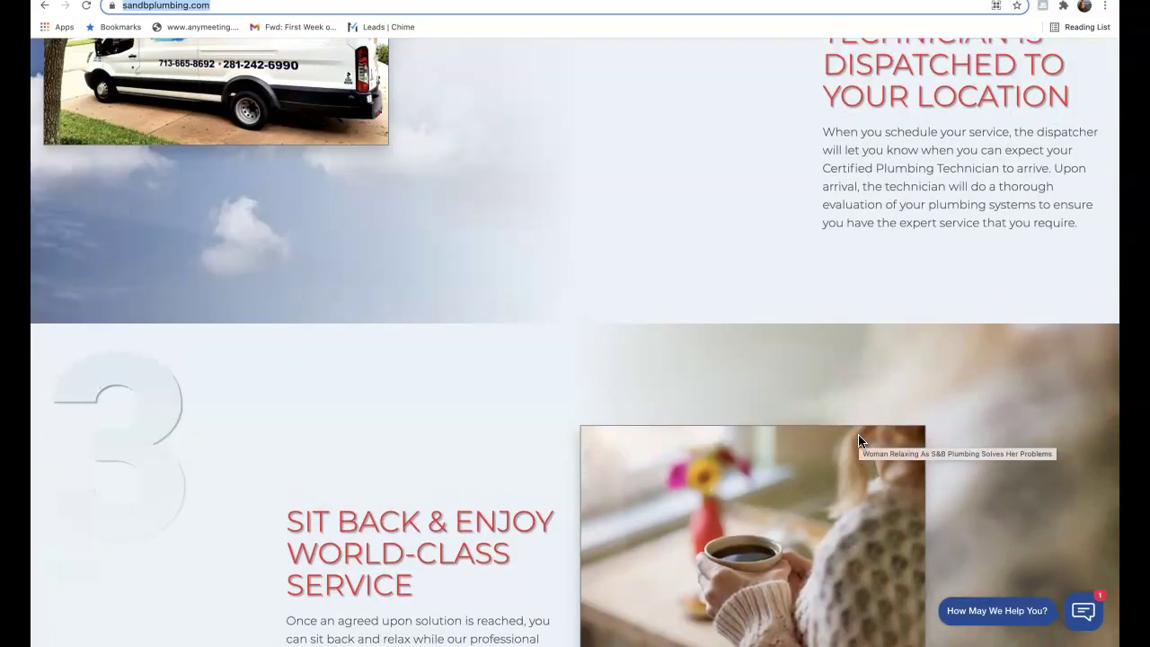
pyautogui.scroll(5, 859, 434)
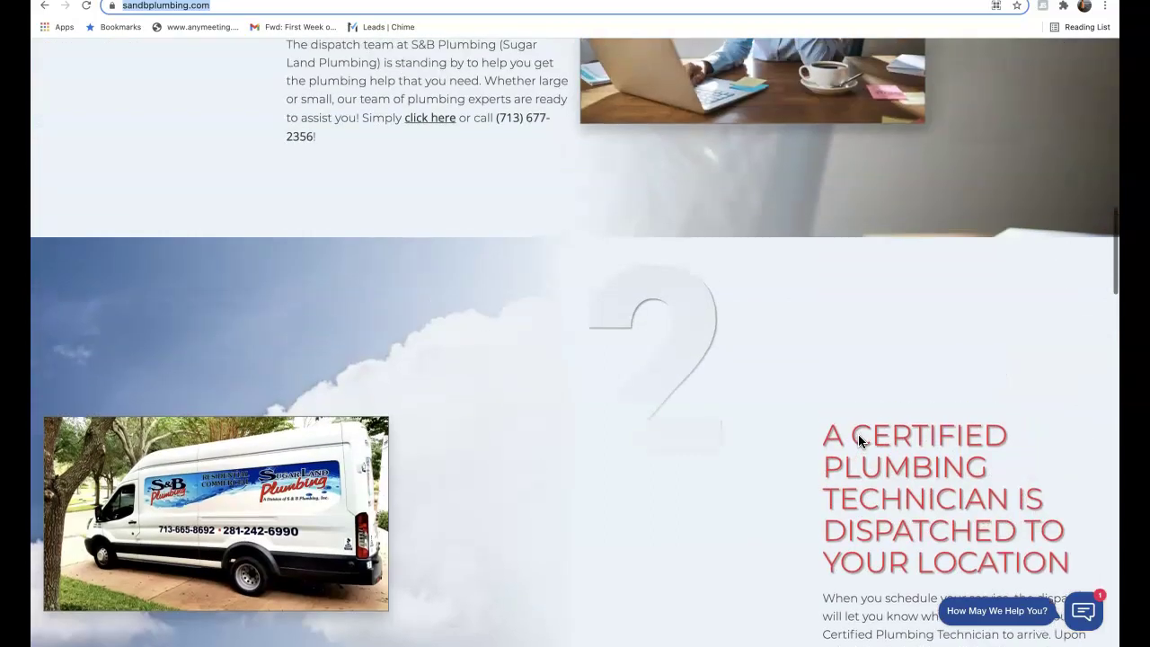
pyautogui.click(681, 381)
pyautogui.scroll(10, 684, 311)
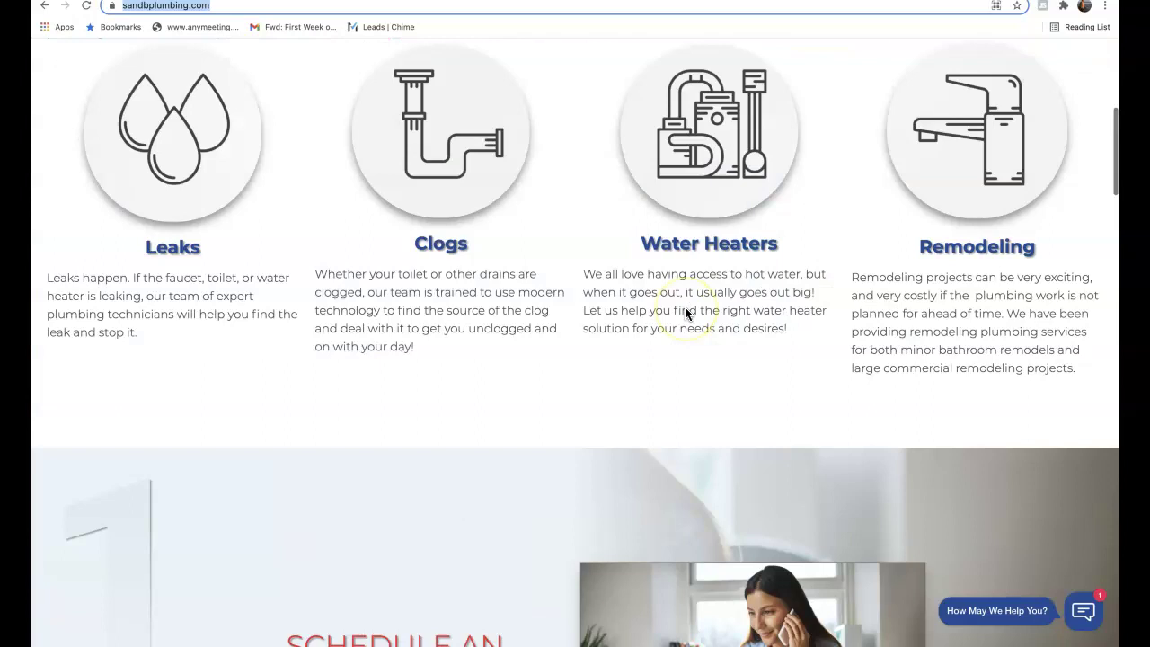
pyautogui.scroll(4, 684, 306)
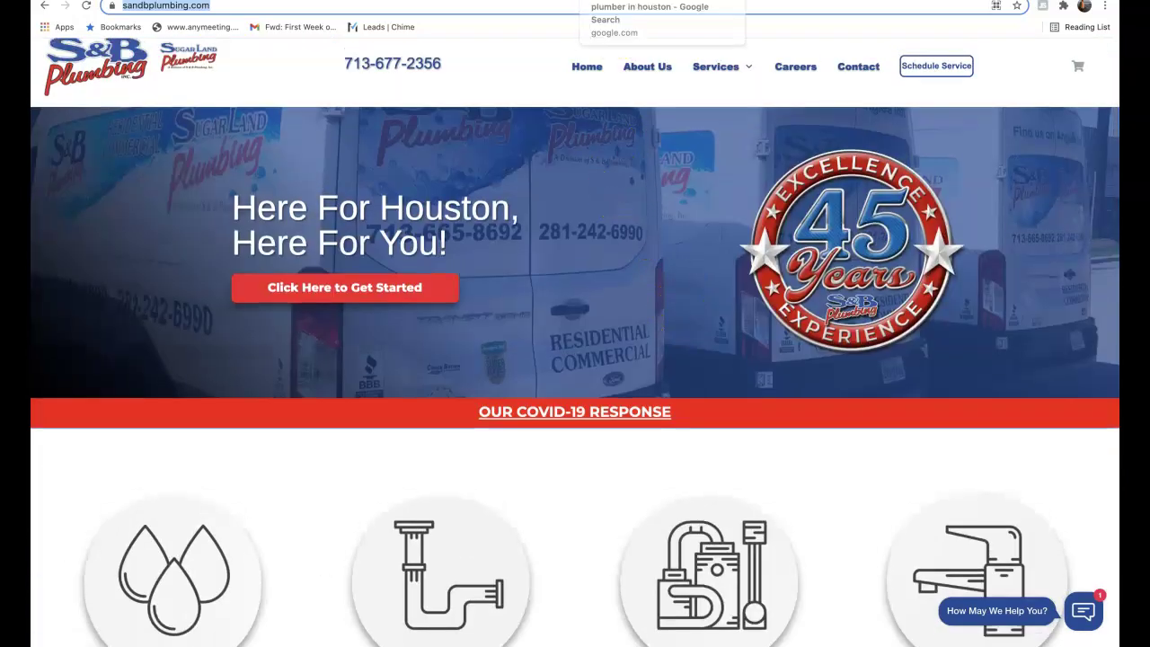
# Examine the local map listings in the Google results for "plumber in houston"
pyautogui.click(629, 2)
pyautogui.scroll(5, 337, 336)
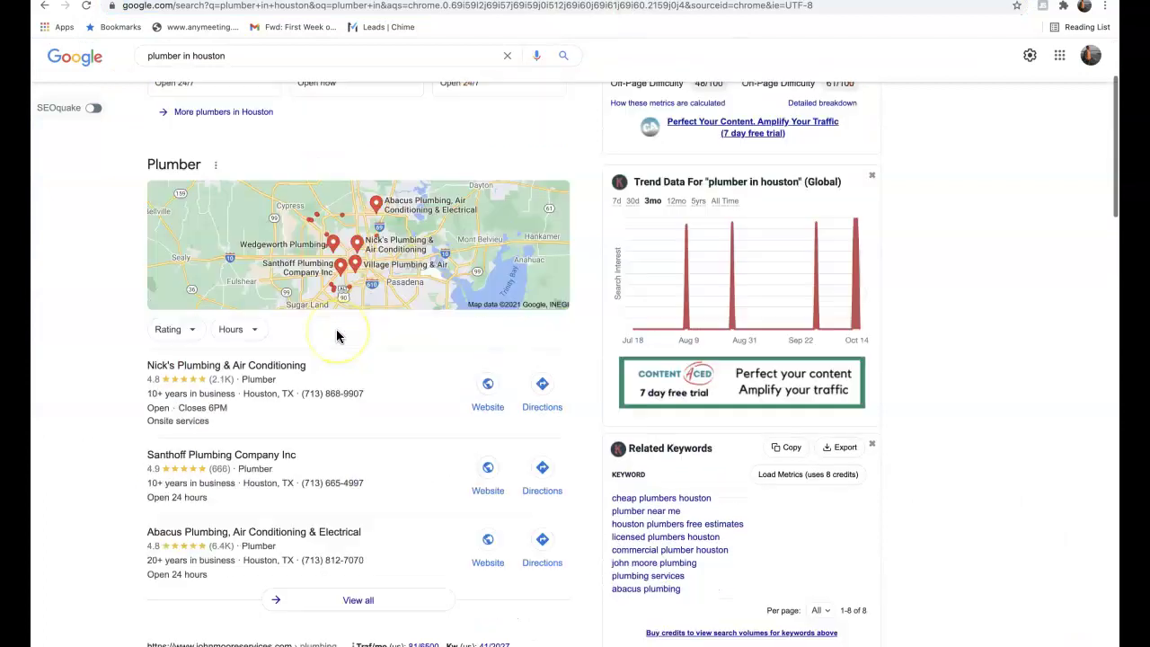
pyautogui.scroll(-2, 337, 335)
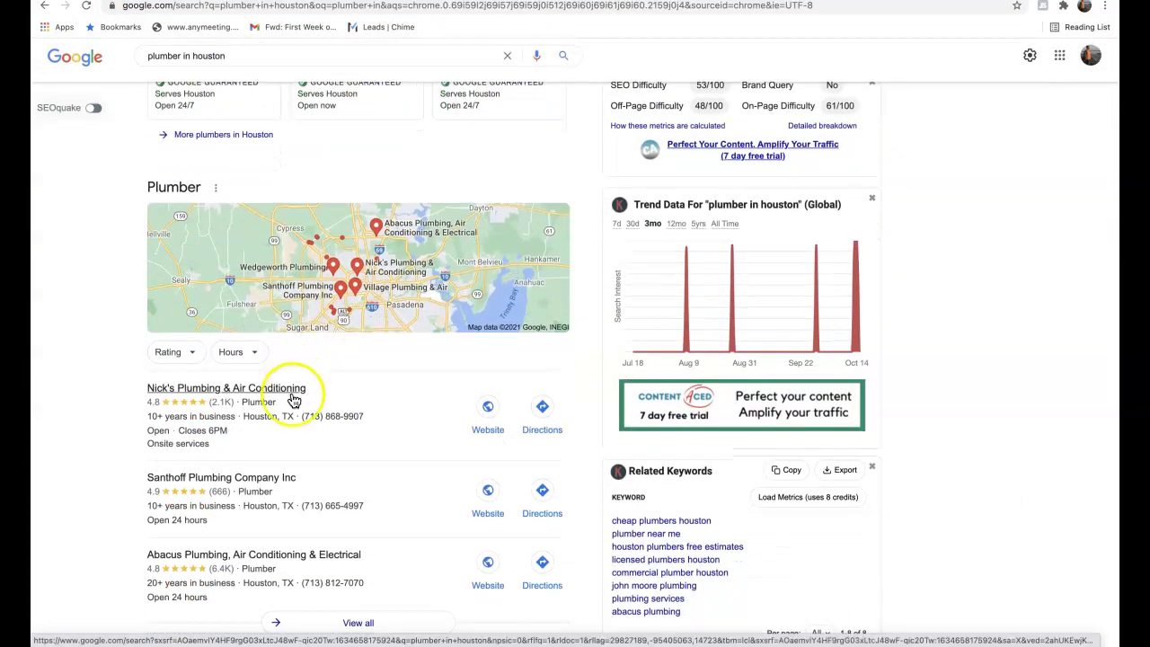
pyautogui.scroll(-2, 294, 400)
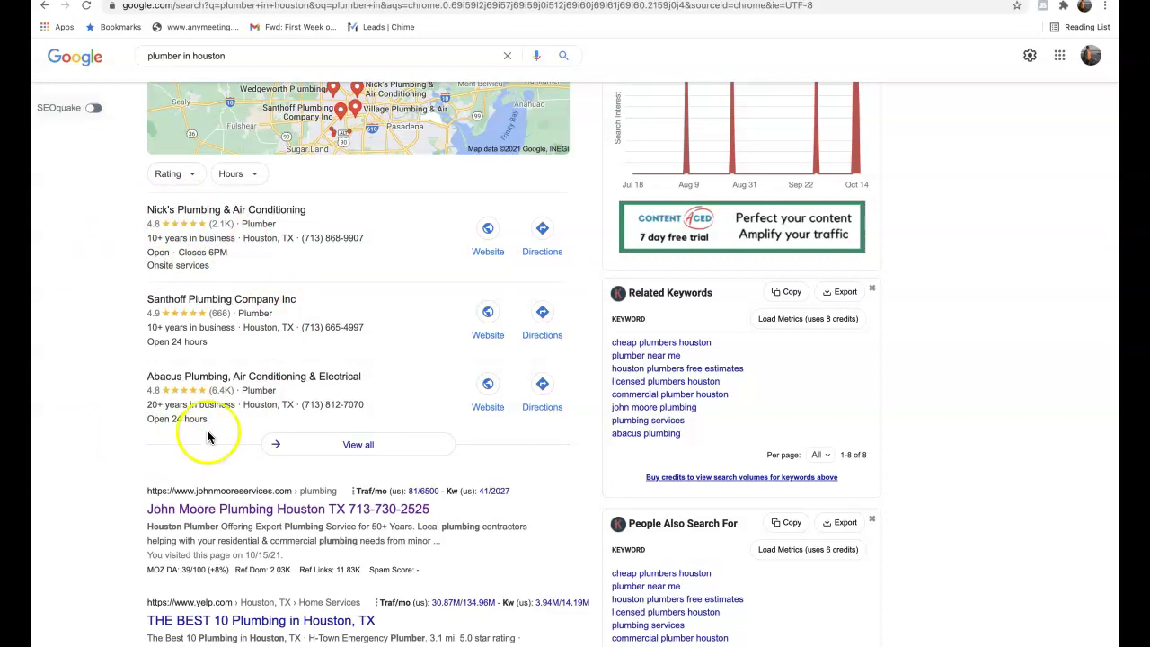
# View the Local Citation Finder searches list, and return to the Google listings and organic results for "plumber in houston"
pyautogui.hotkey('ctrl', 'Tab')
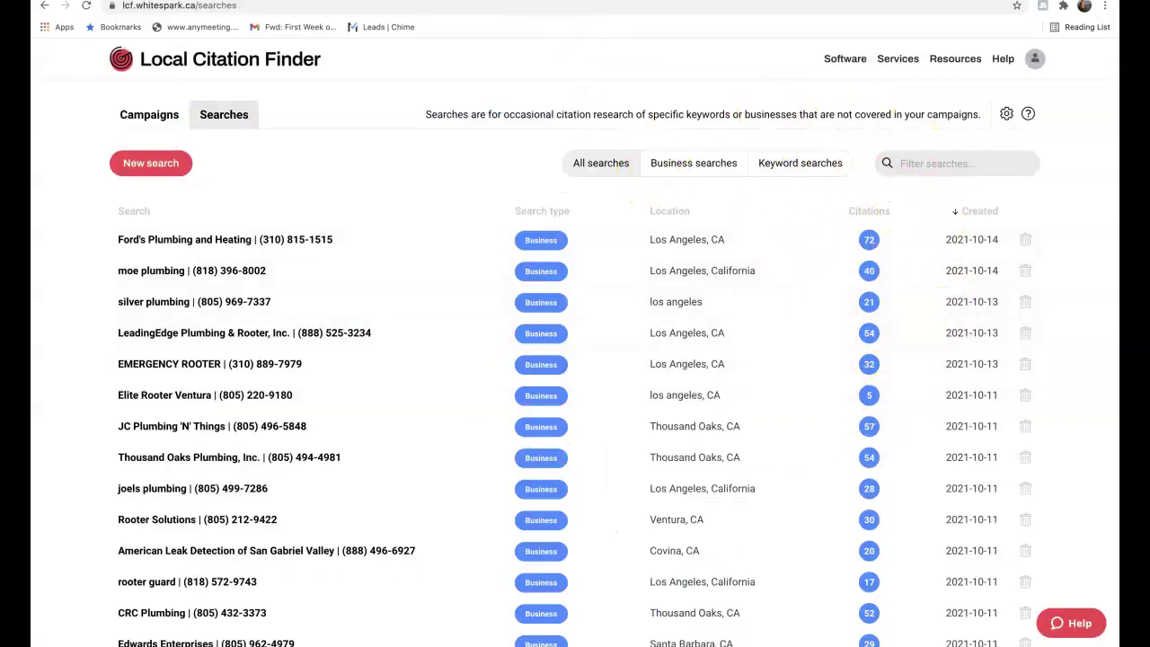
pyautogui.hotkey('ctrl', 'Tab')
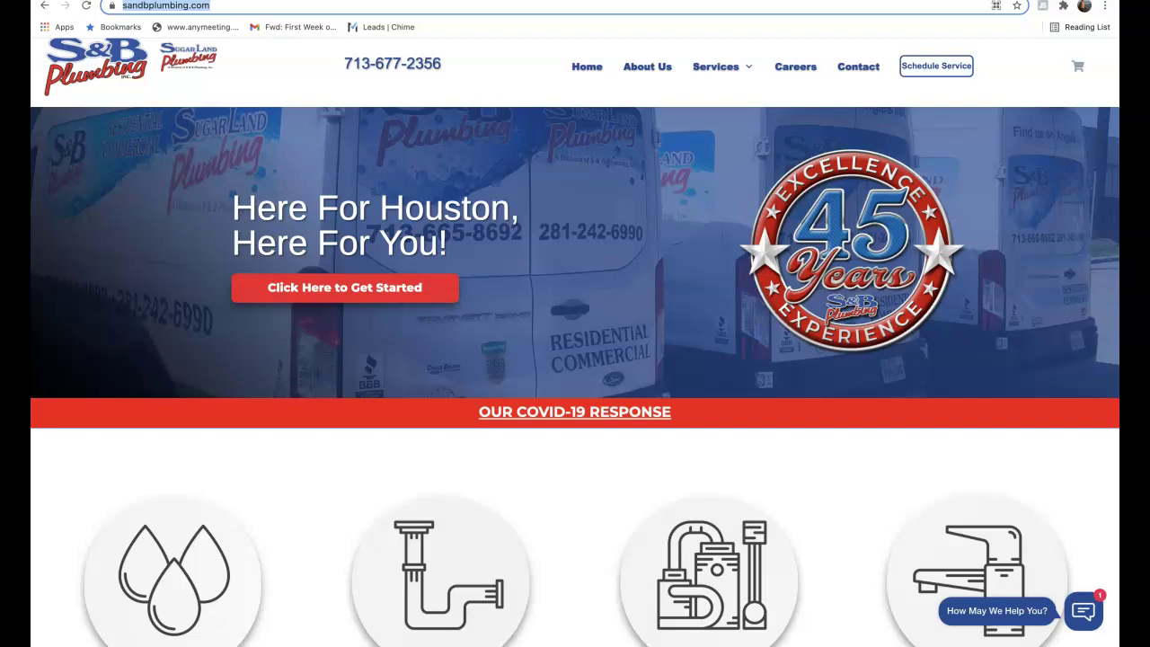
pyautogui.hotkey('ctrl', 'Tab')
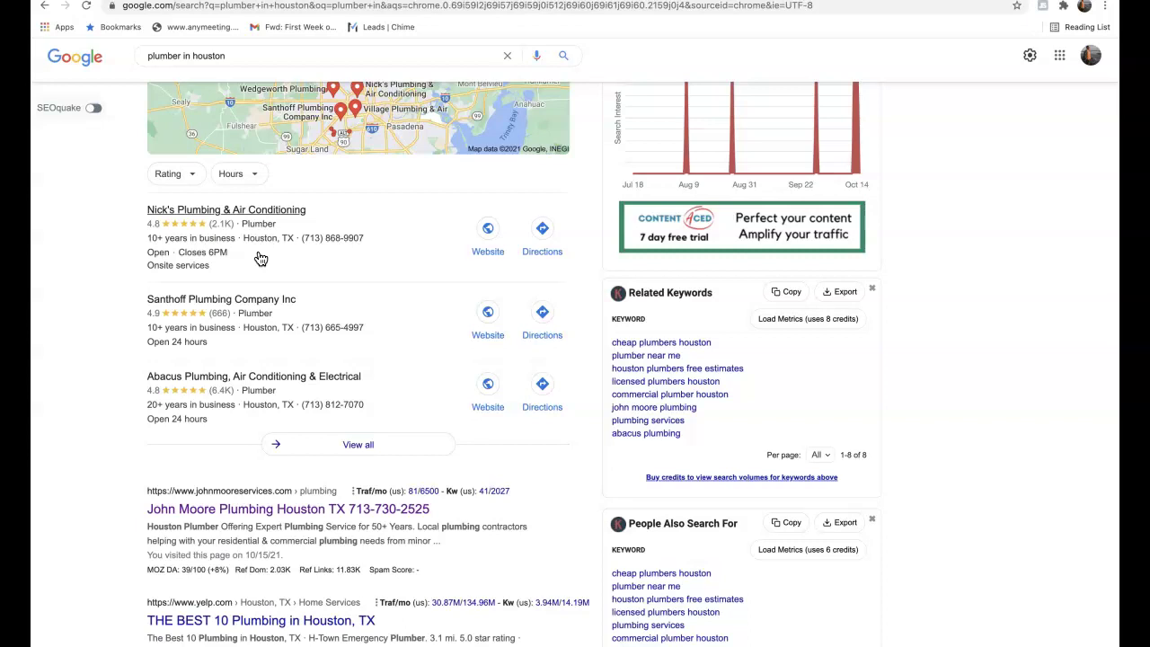
pyautogui.scroll(-2, 460, 508)
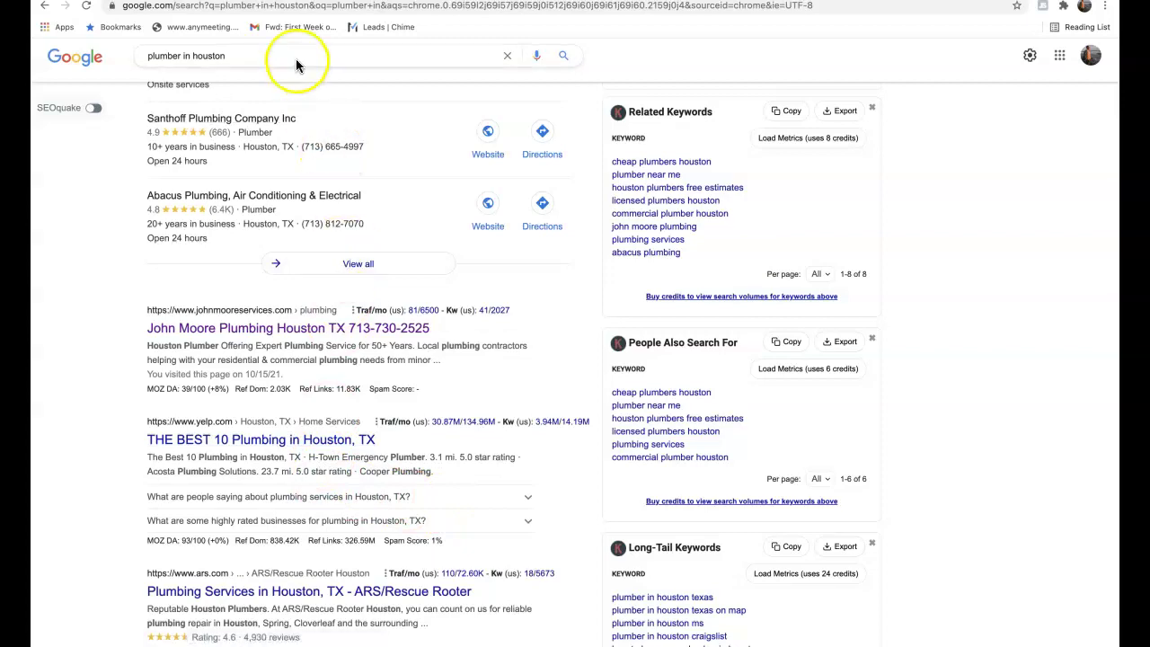
pyautogui.click(289, 0)
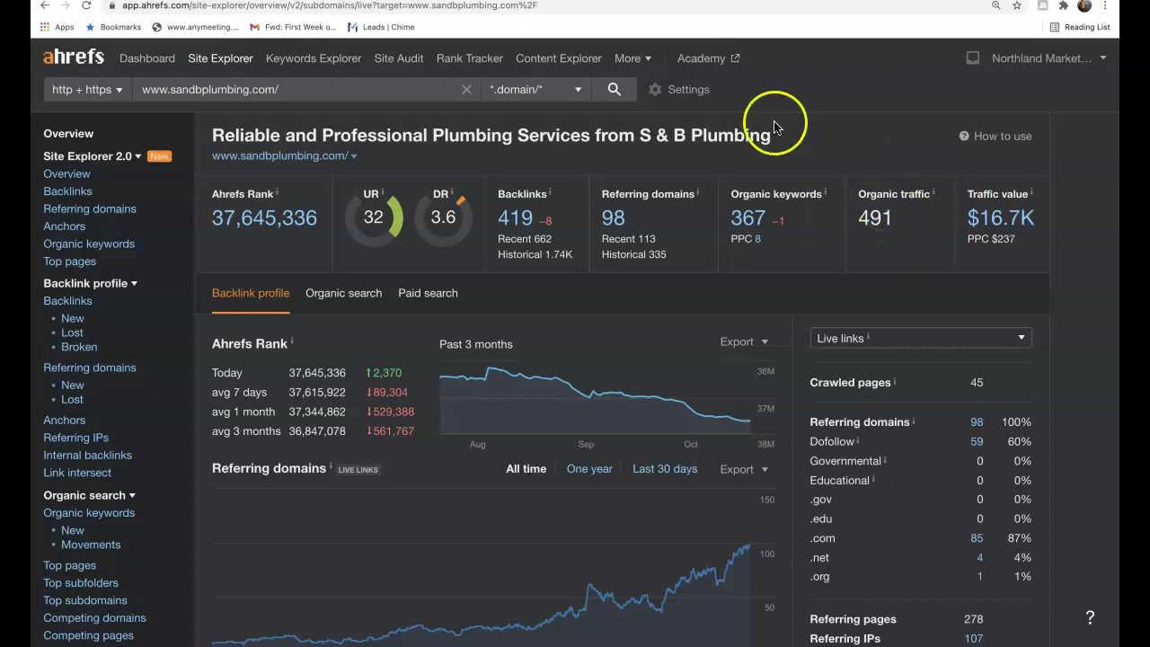
pyautogui.click(612, 2)
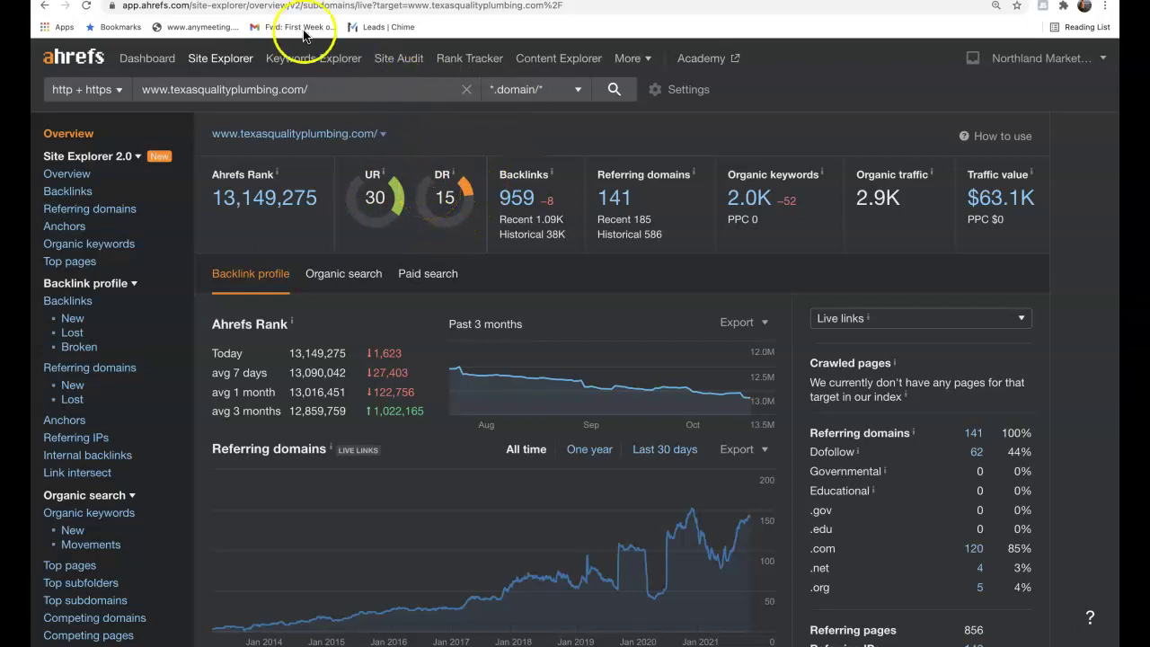
pyautogui.click(292, 2)
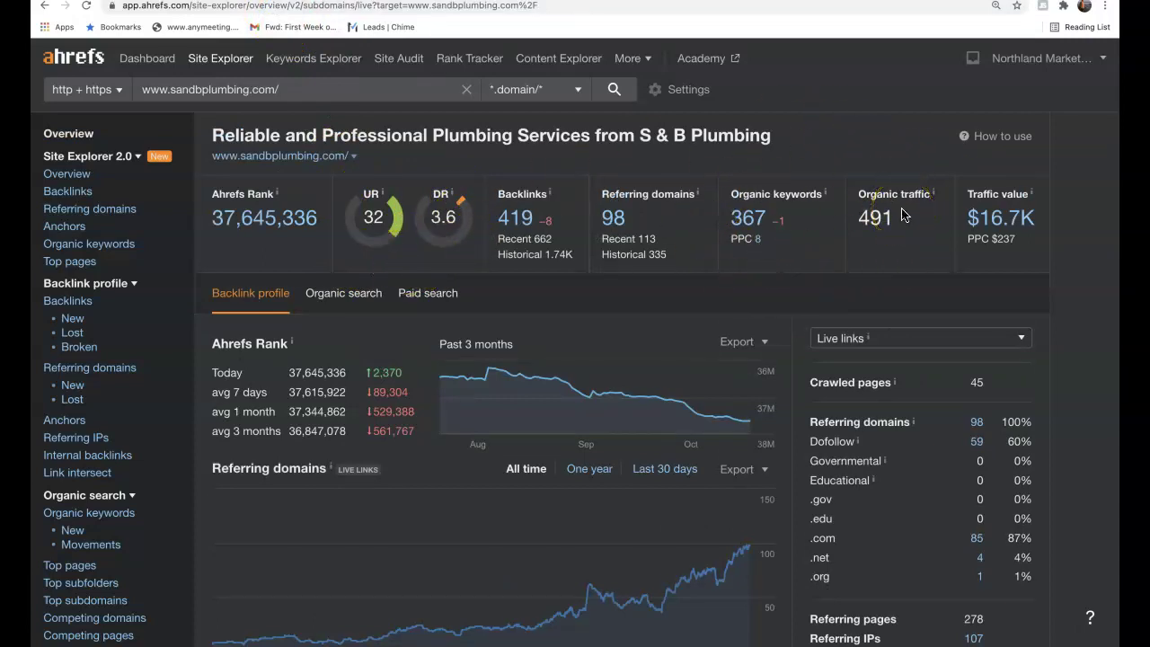
pyautogui.click(396, 4)
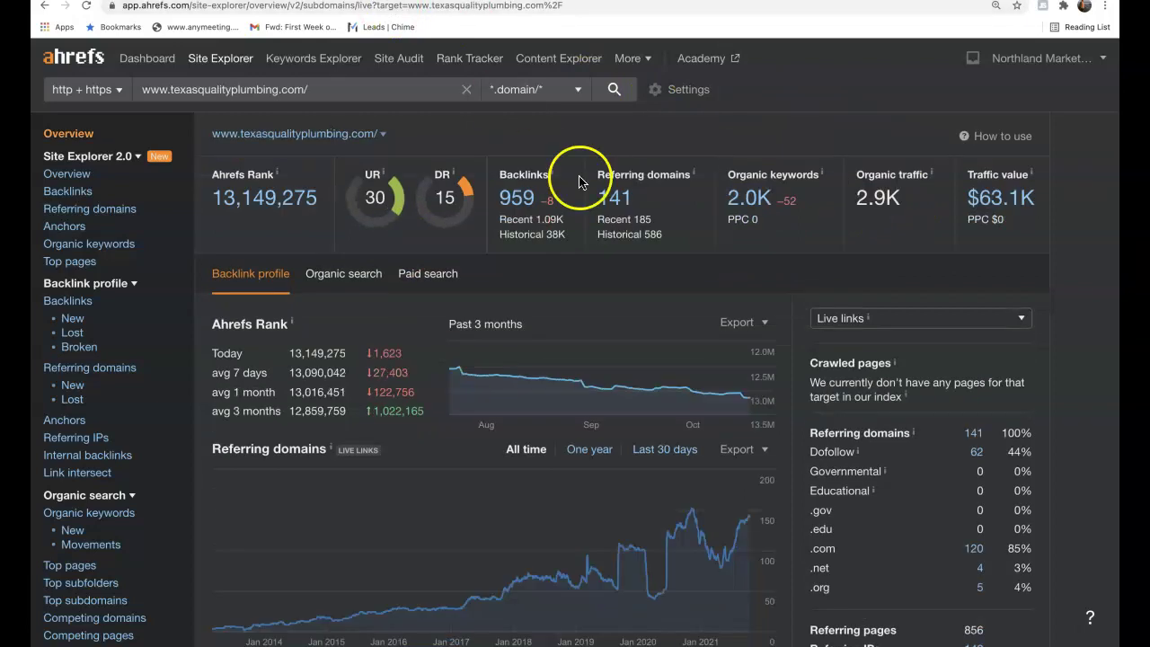
pyautogui.click(614, 199)
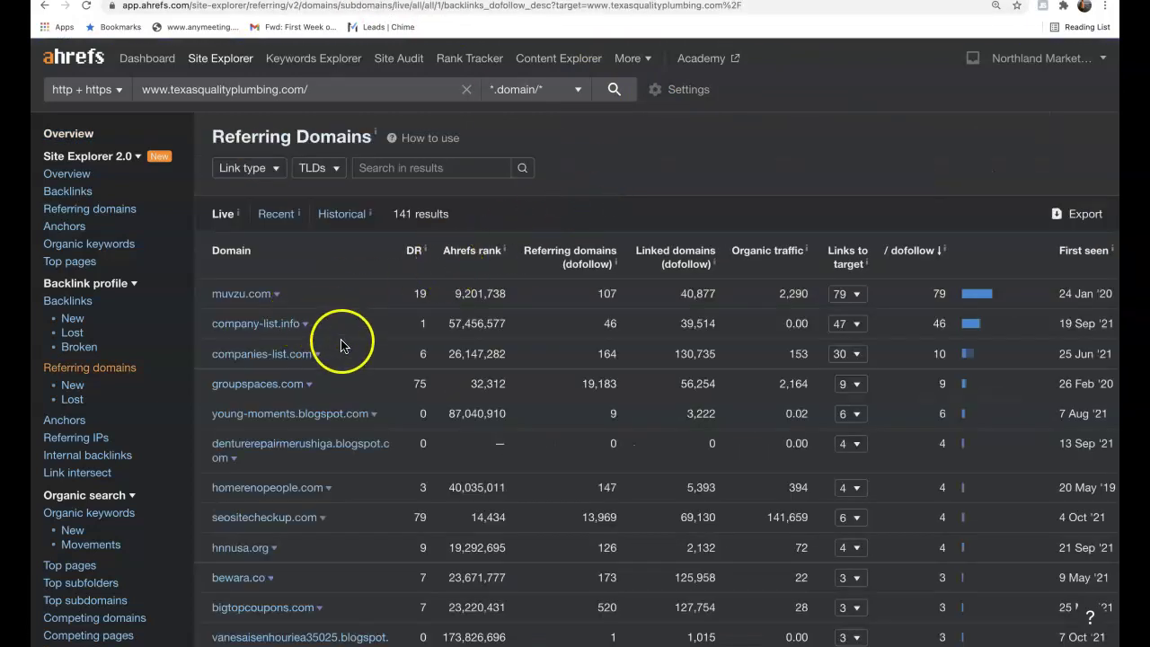
pyautogui.scroll(-1, 341, 345)
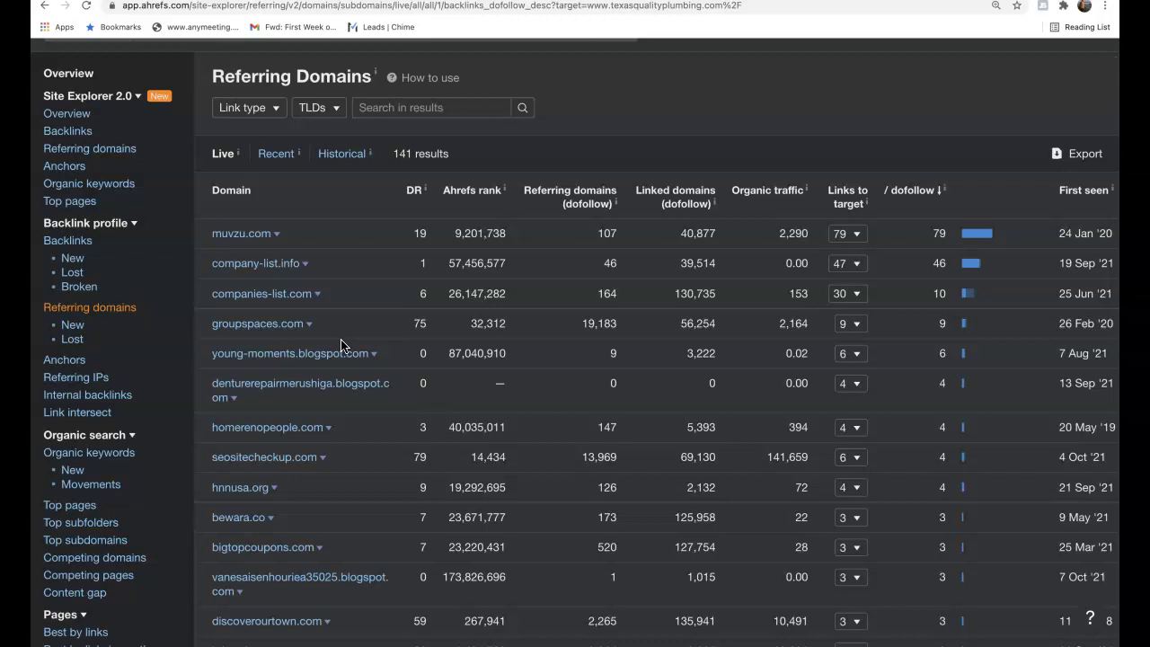
pyautogui.scroll(-5, 341, 346)
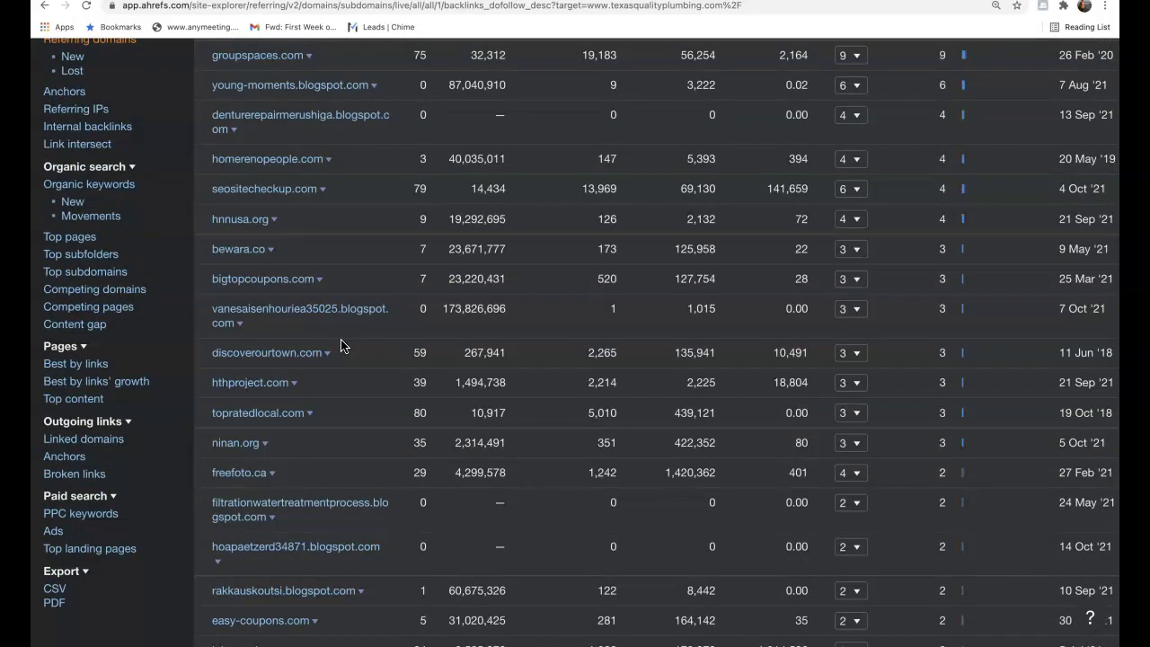
pyautogui.scroll(6, 342, 345)
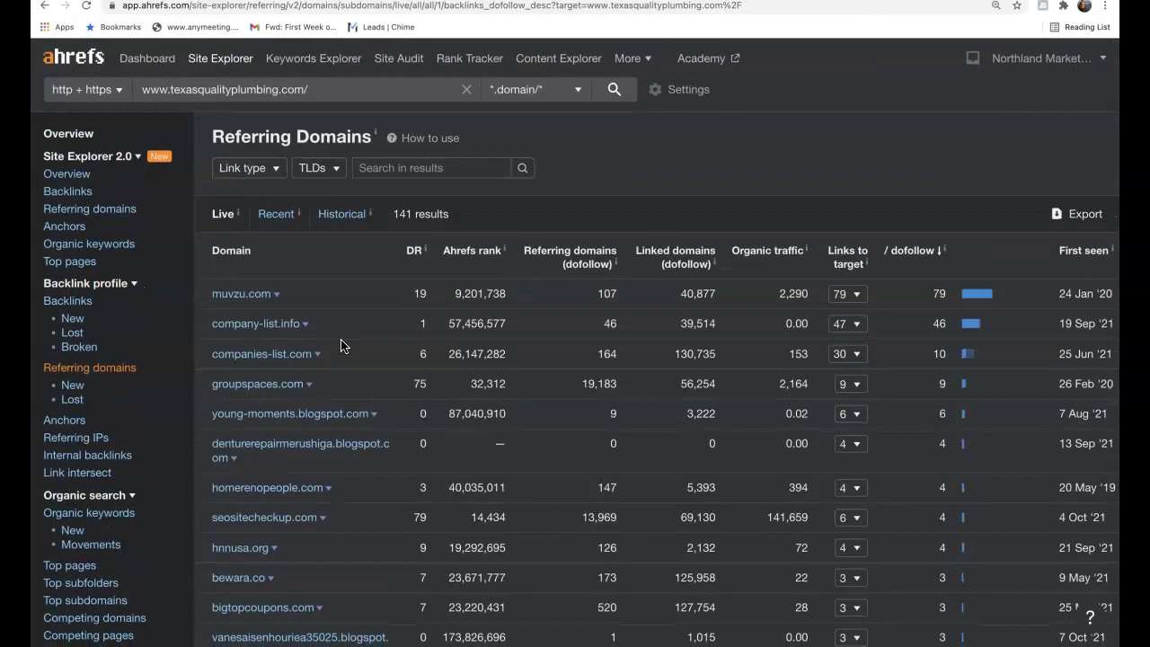
pyautogui.click(350, 325)
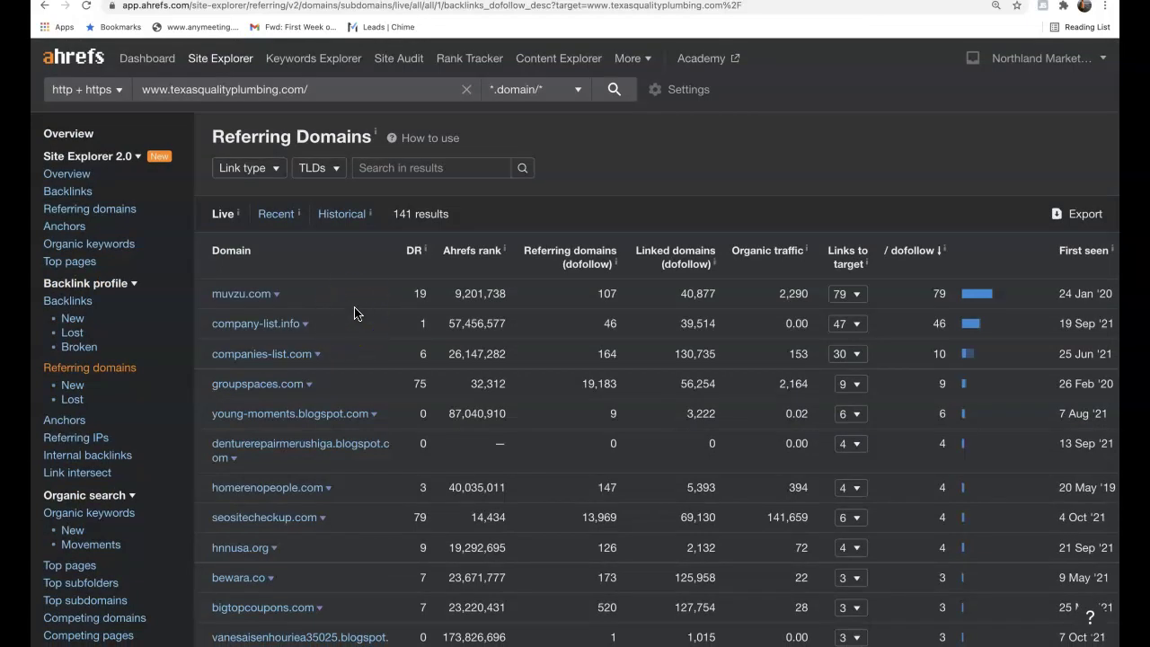